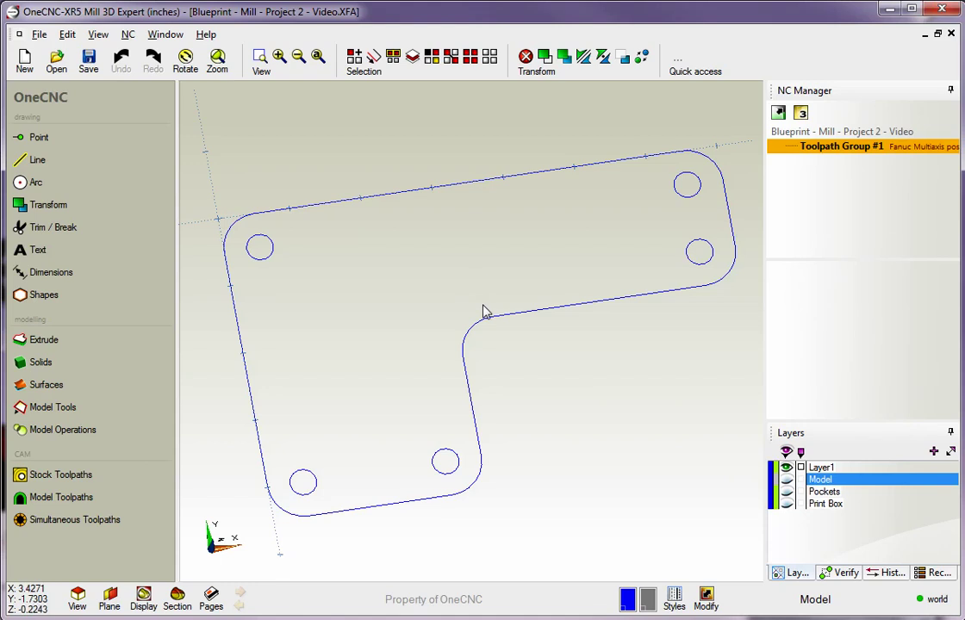
- Turn on the Pockets layer so the three pocket outlines appear, tilting the bracket to face it squarely
middle_click_drag(471, 338, 477, 303)
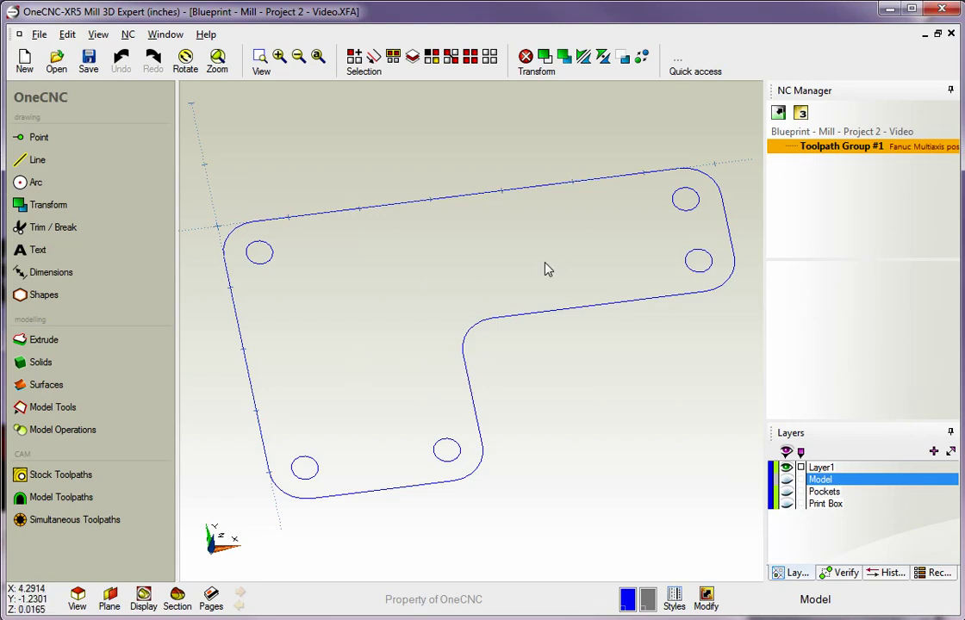
left_click(787, 492)
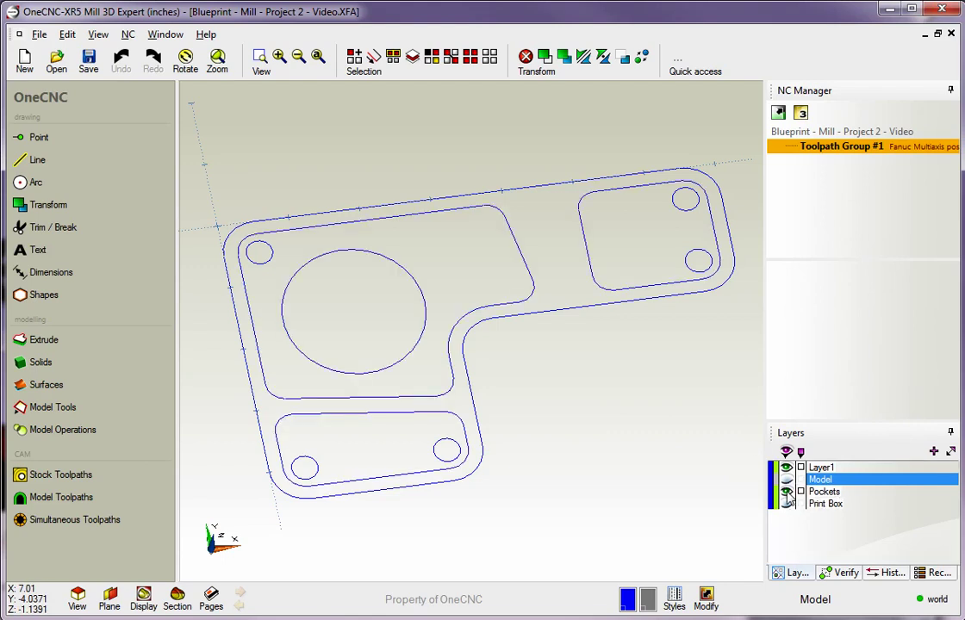
middle_click_drag(422, 348, 431, 302)
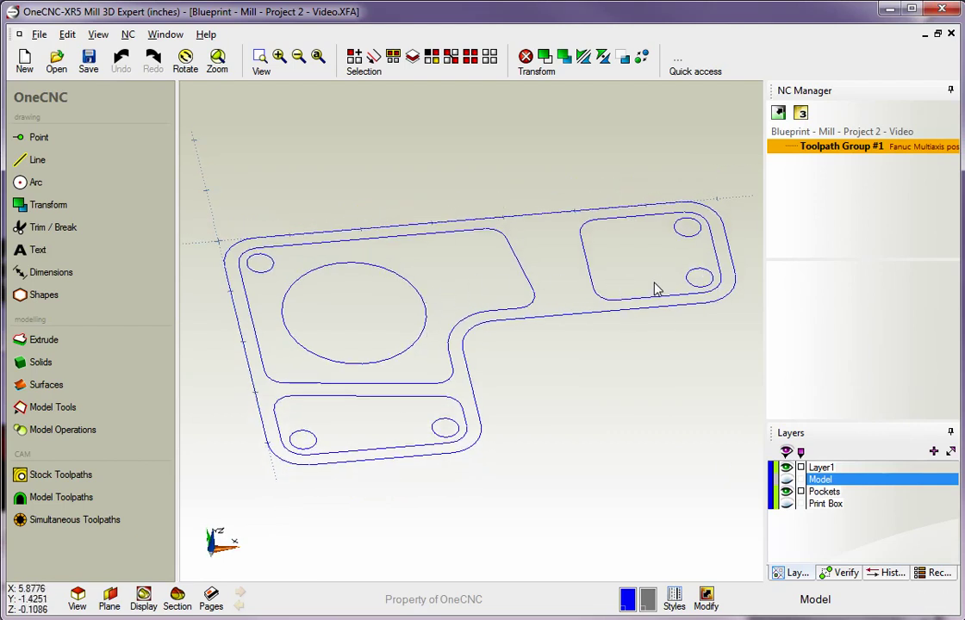
middle_click_drag(578, 388, 583, 406)
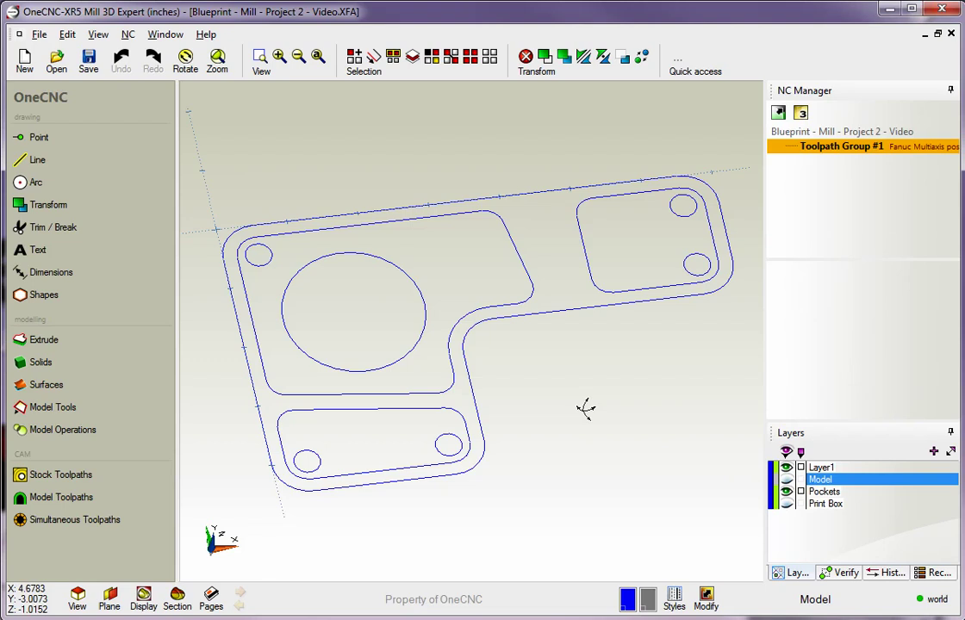
- Show the solid Model layer briefly, then hide it with F7, leaving only wireframe outlines
left_click(786, 479)
middle_click_drag(599, 374, 622, 347)
key("F7")
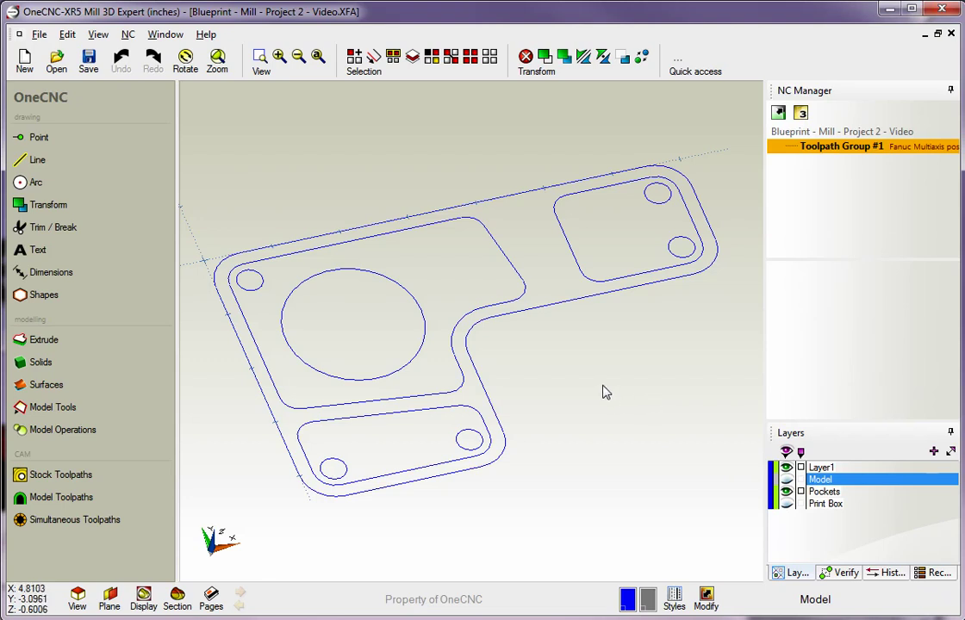
- Start an HS Pocketting toolpath from Stock Toolpaths with Pick manually chosen for loop selection
left_click(49, 482)
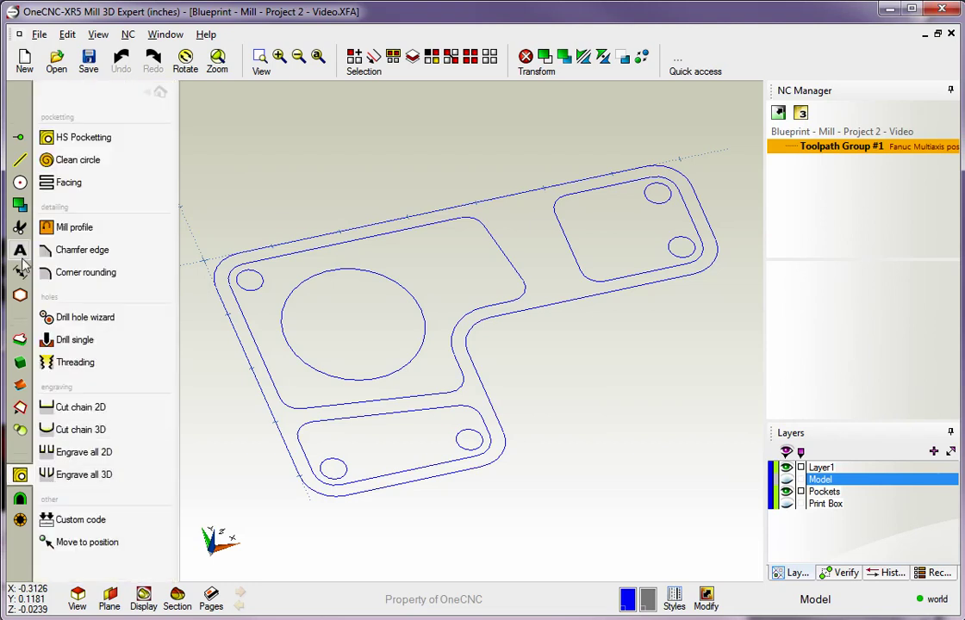
left_click(80, 142)
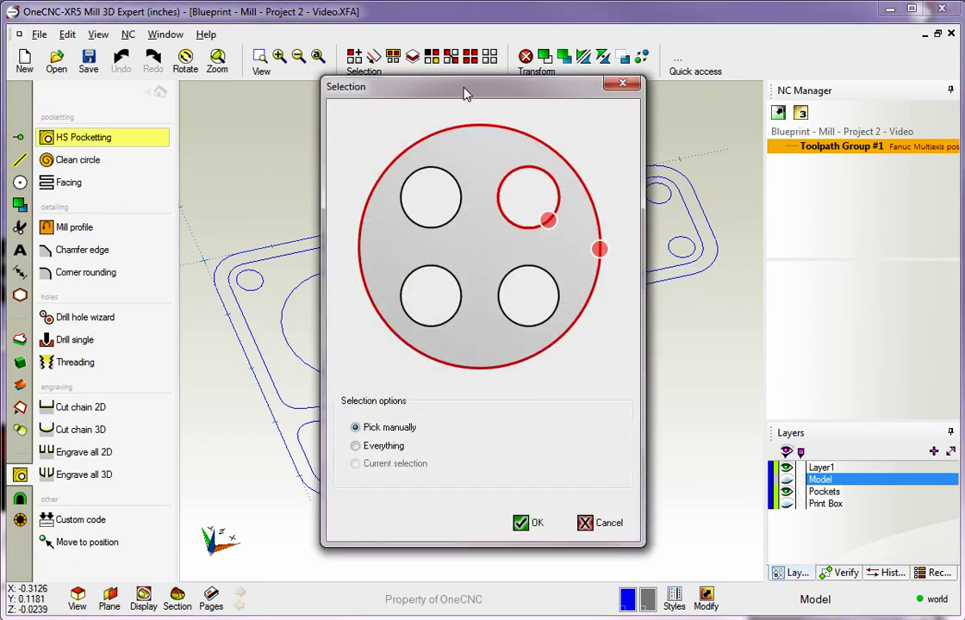
left_click_drag(464, 93, 147, 19)
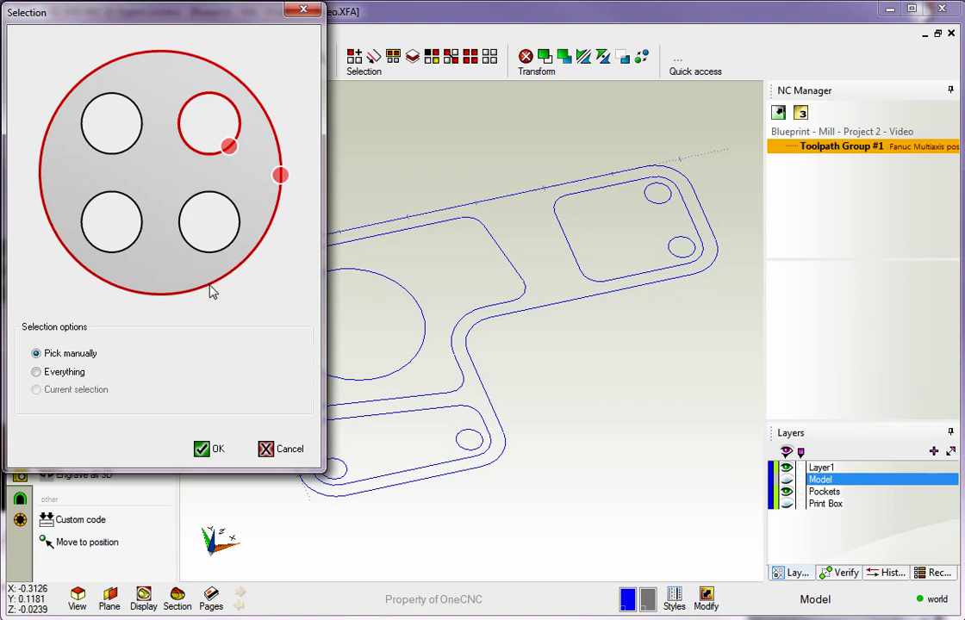
left_click(36, 374)
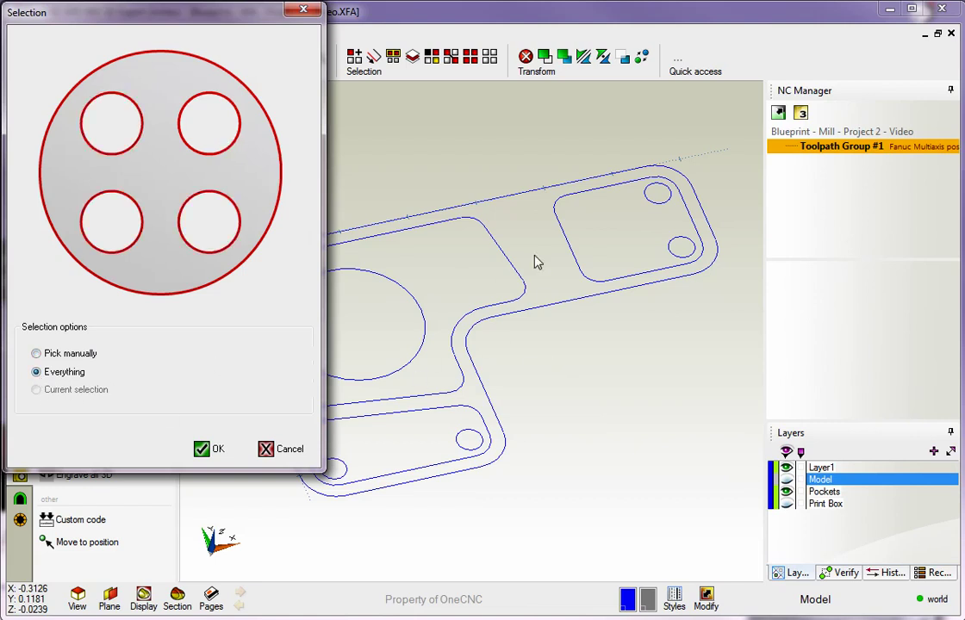
left_click(36, 353)
left_click(202, 449)
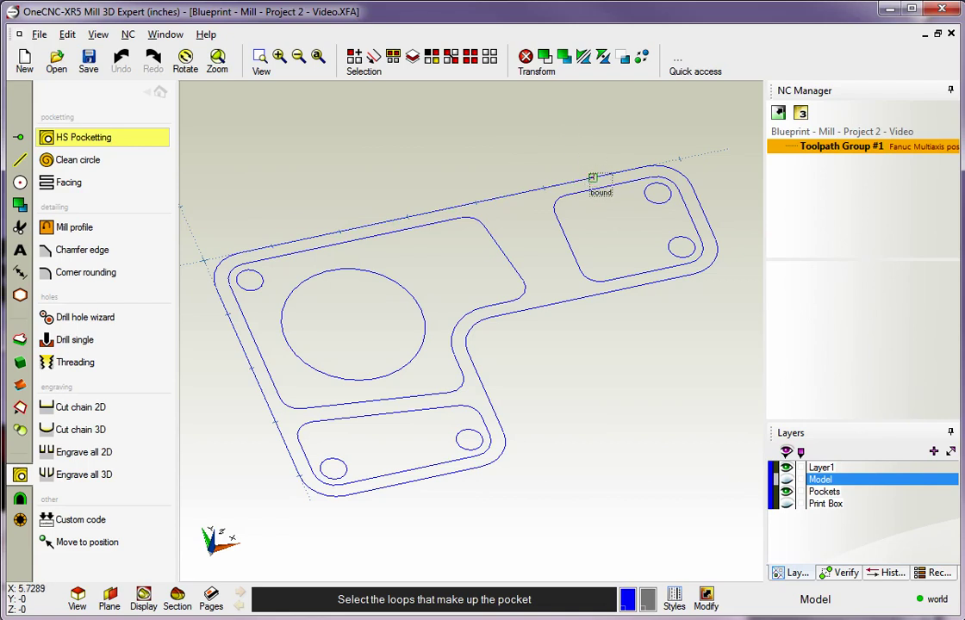
- Pick the upper-right, large left and lower pocket loops, then finish picking to reach tool selection
left_click(594, 191)
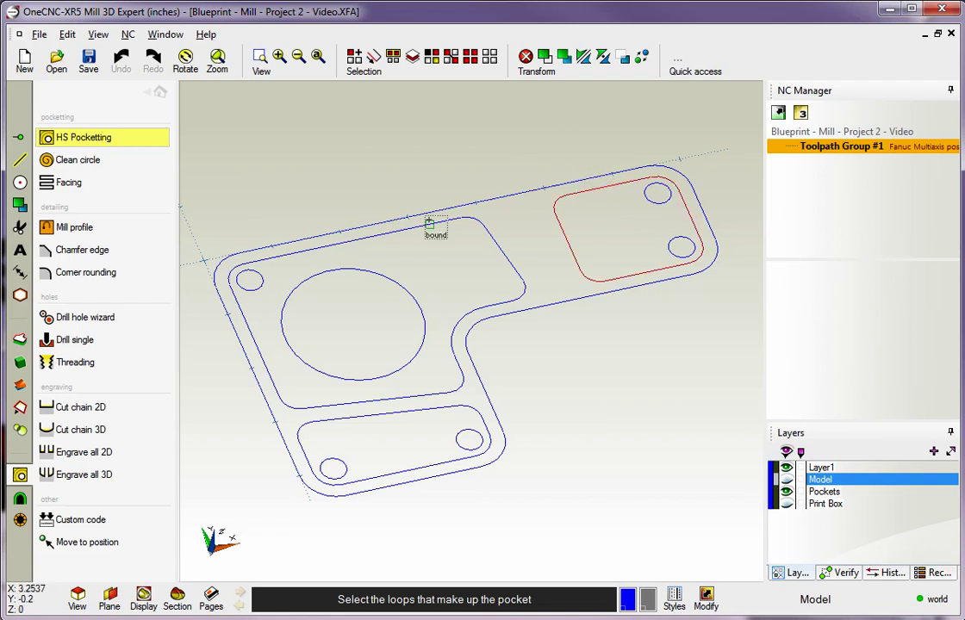
left_click(428, 225)
left_click(392, 412)
right_click(396, 142)
left_click_drag(395, 31, 211, 20)
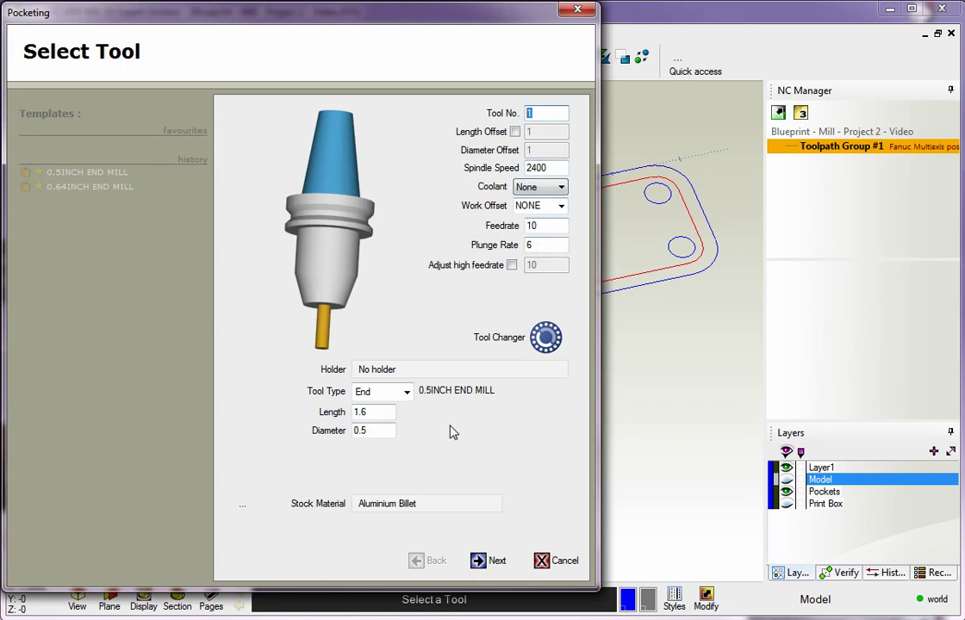
- Accept the 0.5INCH END MILL at 2400 speed, feedrate 10 and plunge rate 6
left_click(479, 561)
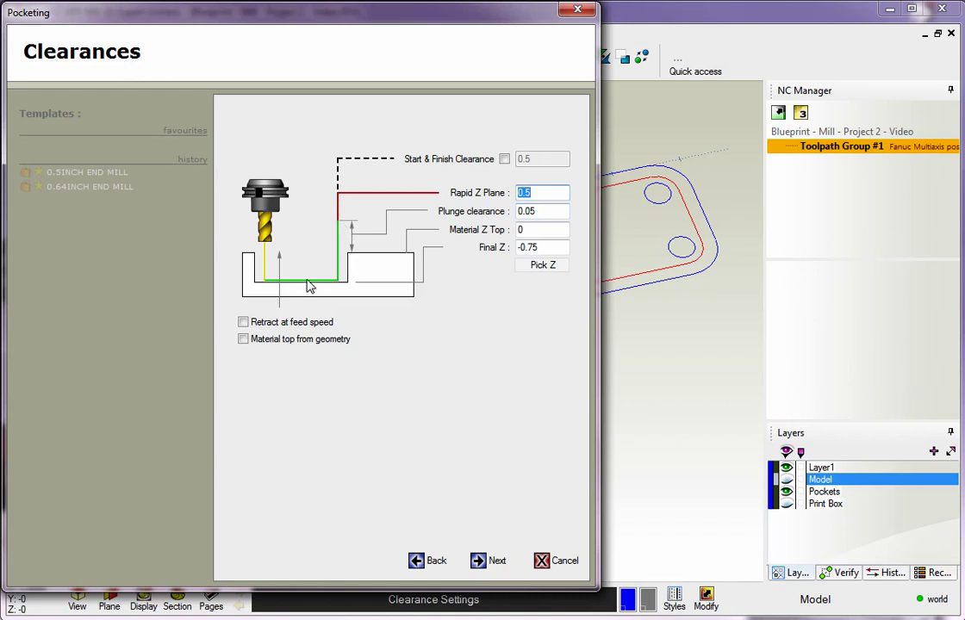
- Keep Rapid Z Plane 0.5, Material Z Top 0 and Final Z -0.75, then continue to Machining Style
left_click(531, 230)
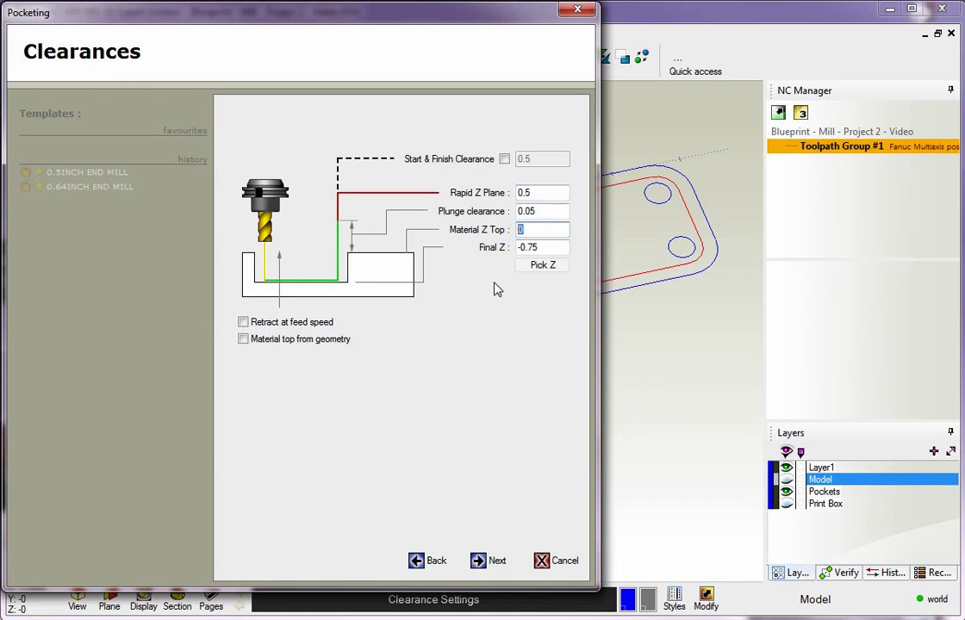
left_click_drag(544, 249, 517, 249)
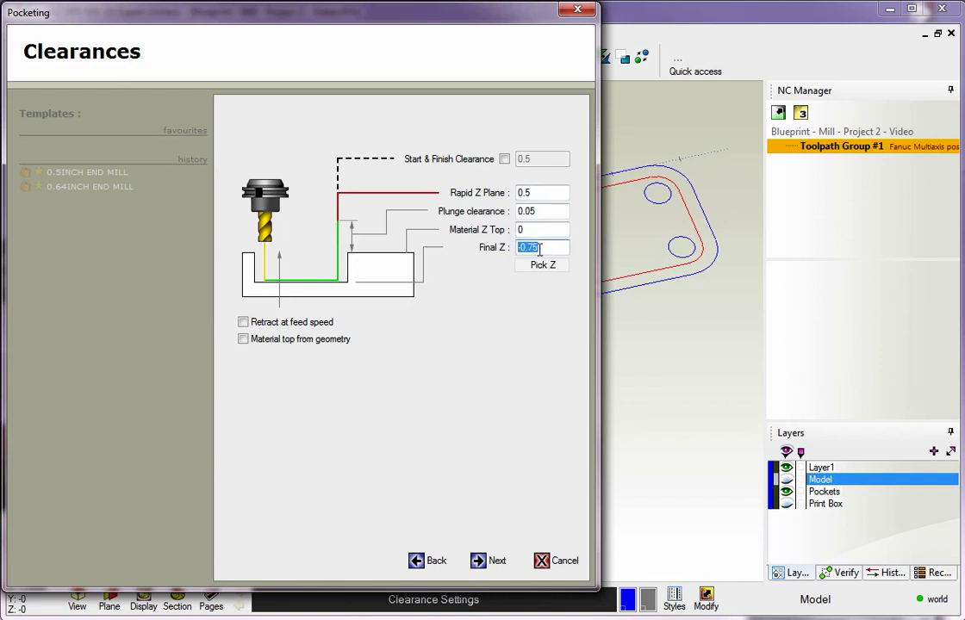
left_click(487, 561)
left_click(237, 141)
- Compare the machining styles, settle on Highspeed Closed, and move the wizard aside to see the pockets
left_click(239, 161)
left_click(237, 181)
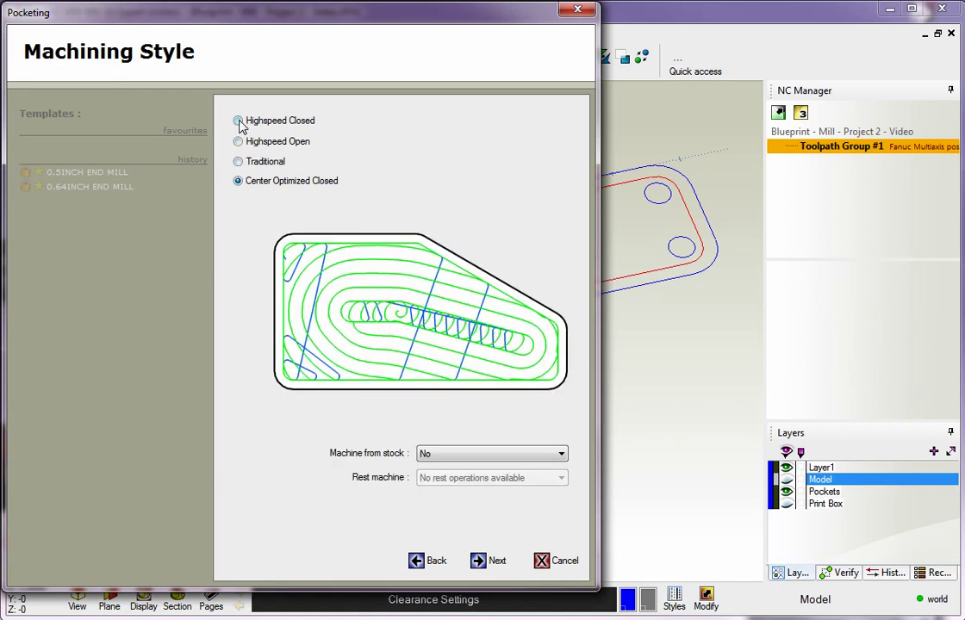
left_click(237, 121)
left_click(238, 142)
left_click(238, 161)
left_click(237, 181)
left_click(238, 121)
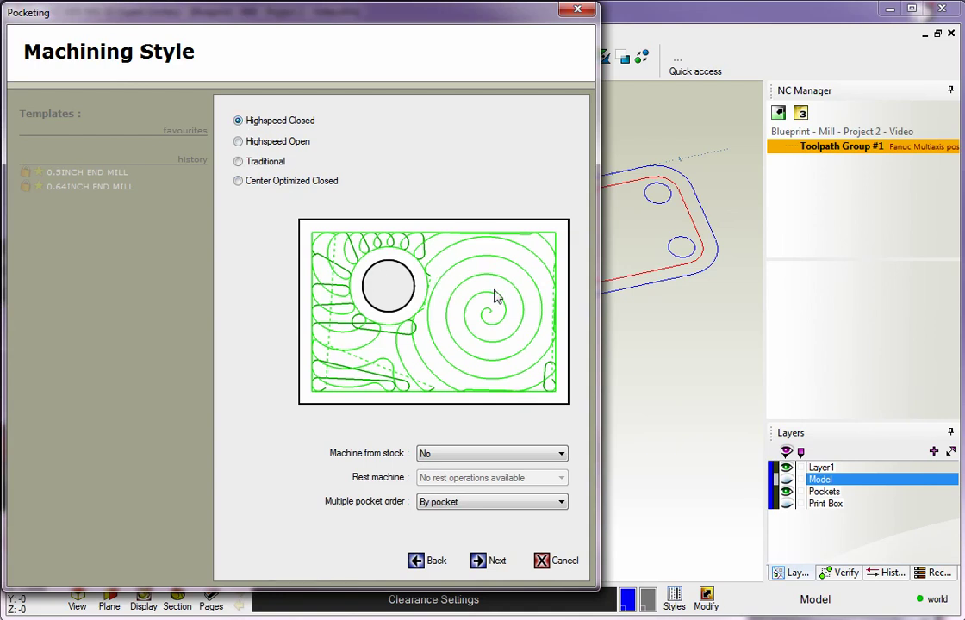
left_click(238, 142)
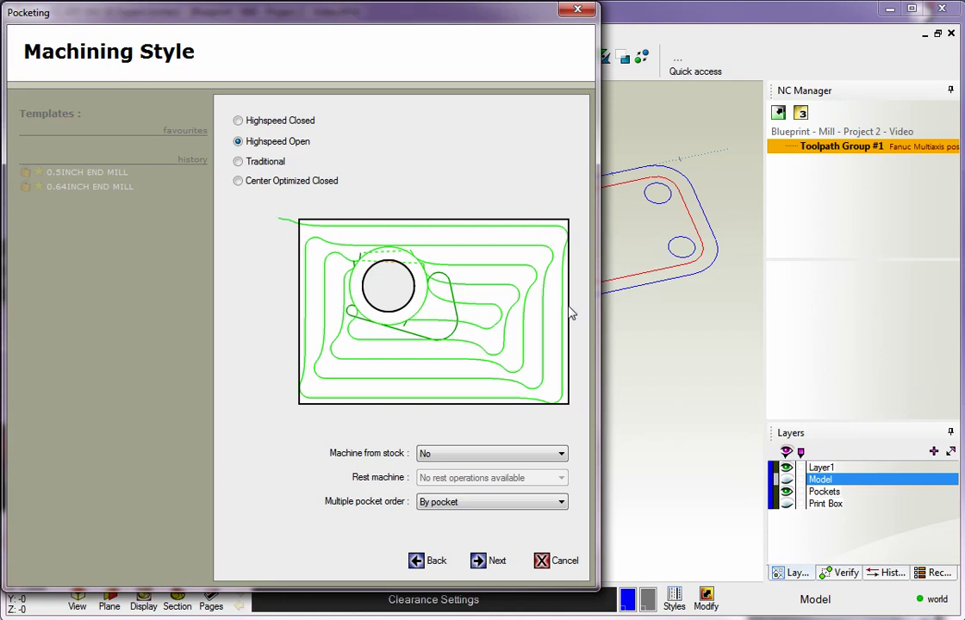
left_click(238, 162)
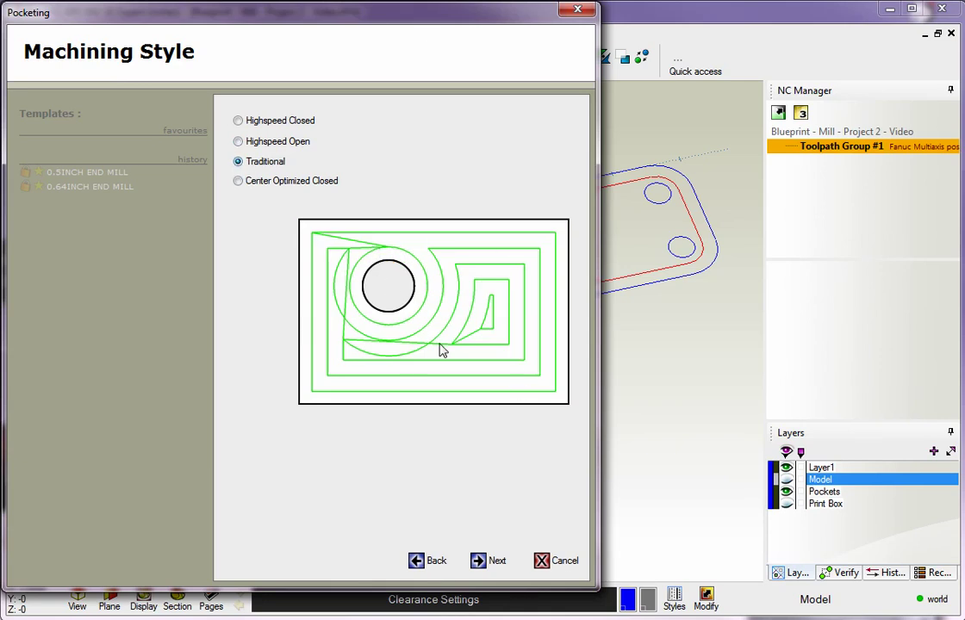
left_click(238, 121)
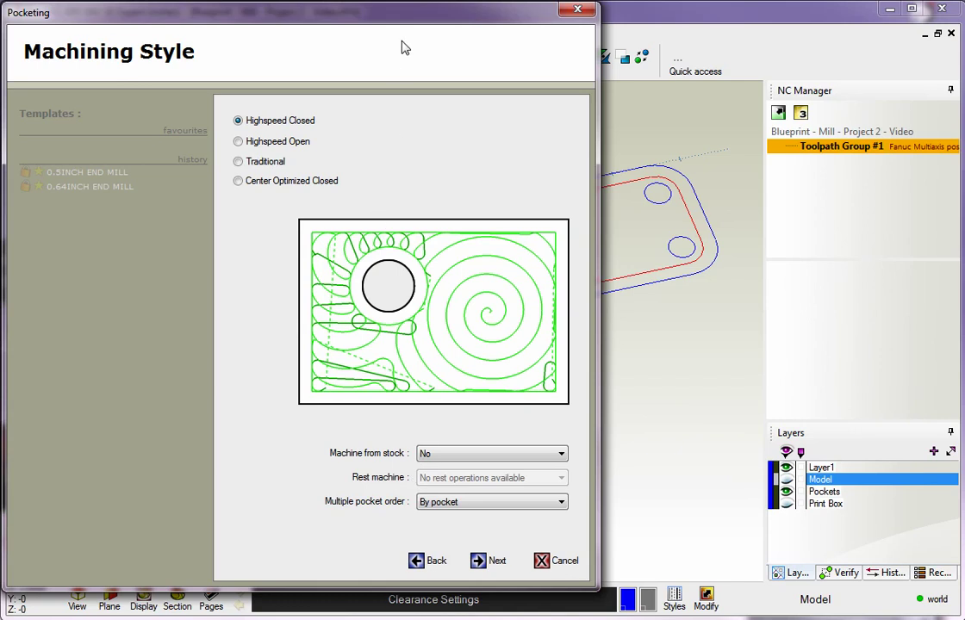
left_click_drag(401, 9, 64, 7)
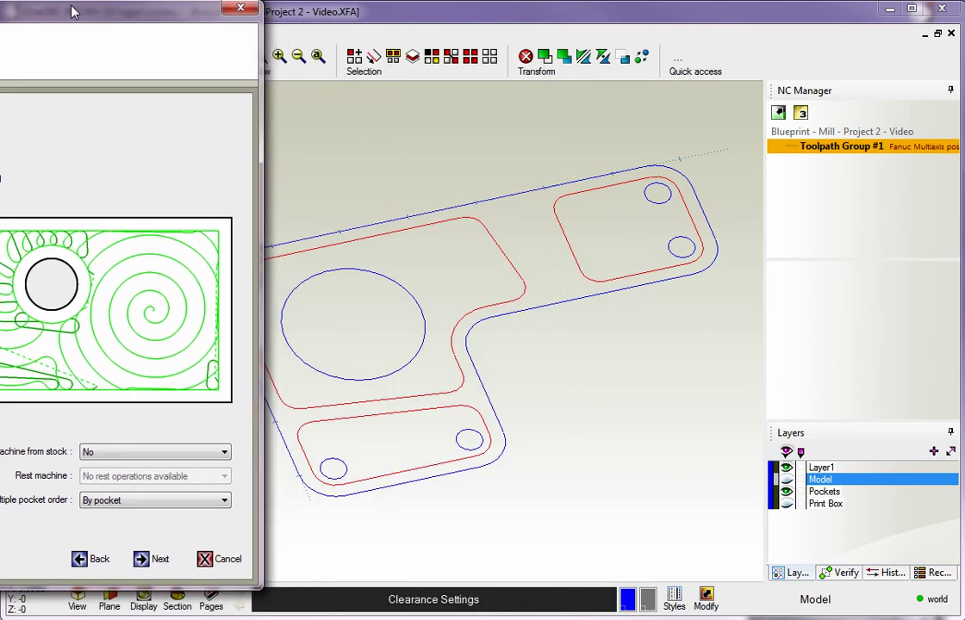
- Set Multiple pocket order to By pocket after trying By level, then bring the wizard back into view
left_click(135, 503)
left_click(136, 513)
left_click(136, 501)
left_click(133, 525)
left_click(143, 502)
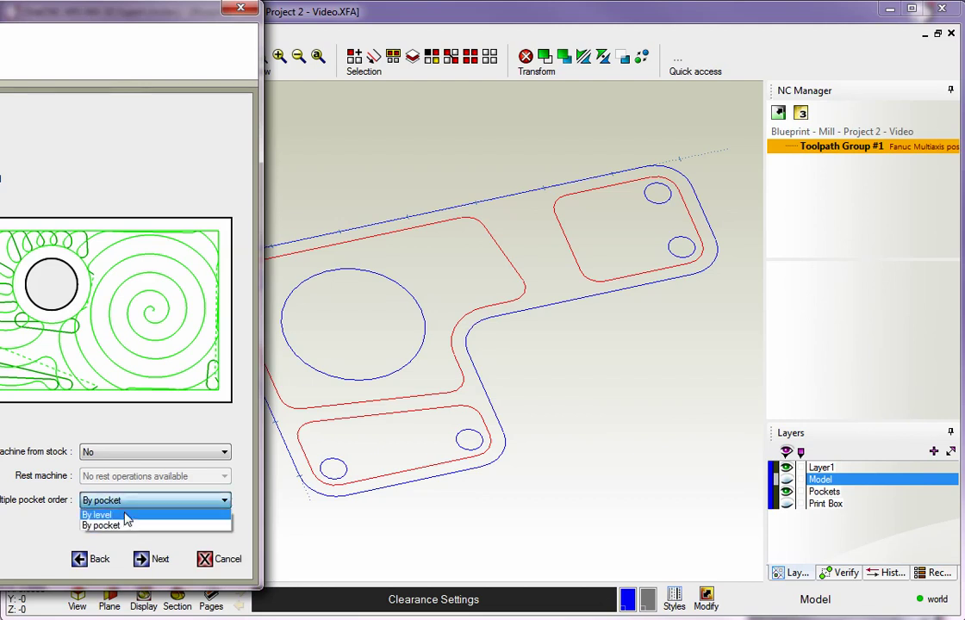
left_click(127, 515)
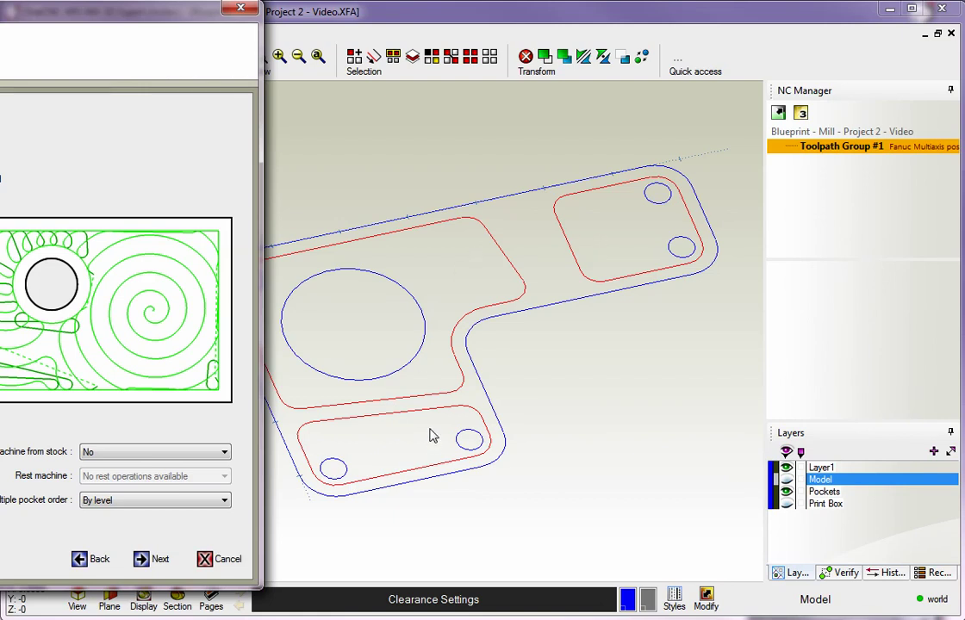
left_click(129, 500)
left_click(126, 527)
left_click_drag(172, 17, 510, 22)
- Keep Ramp Helix as the toolpath entry style with a ramp angle of 5
left_click(491, 561)
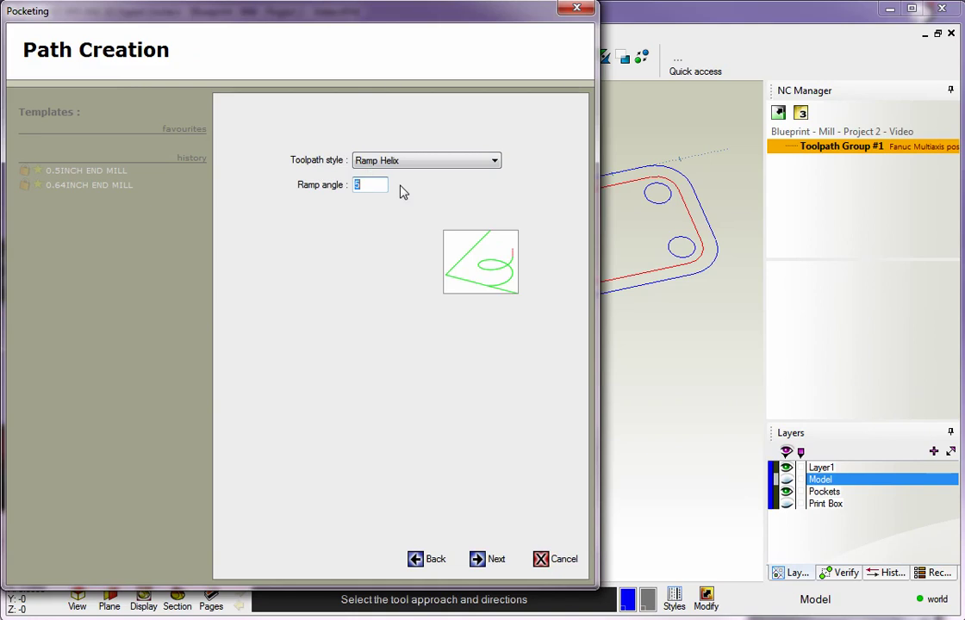
left_click(405, 163)
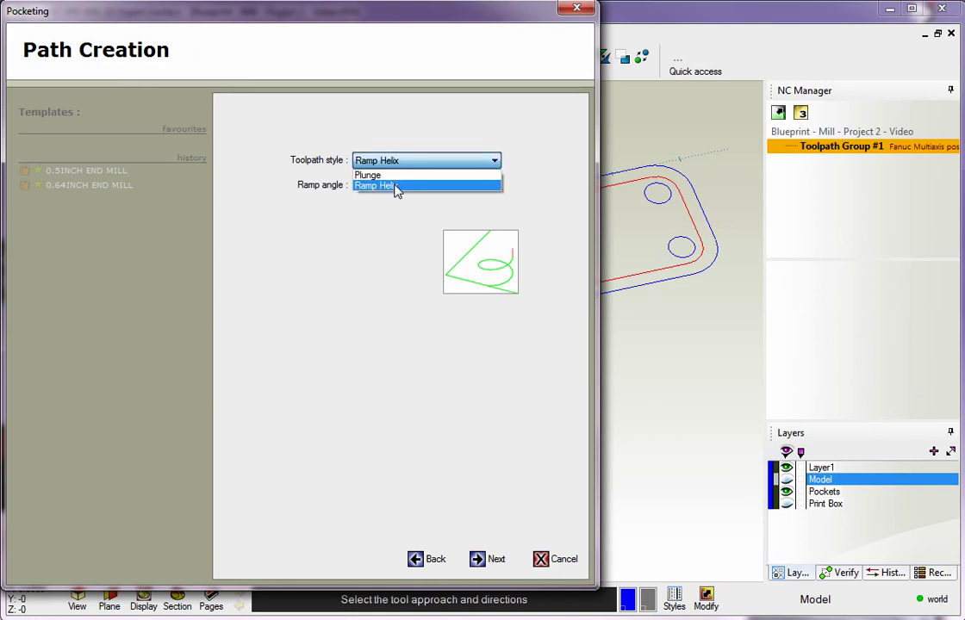
left_click(395, 187)
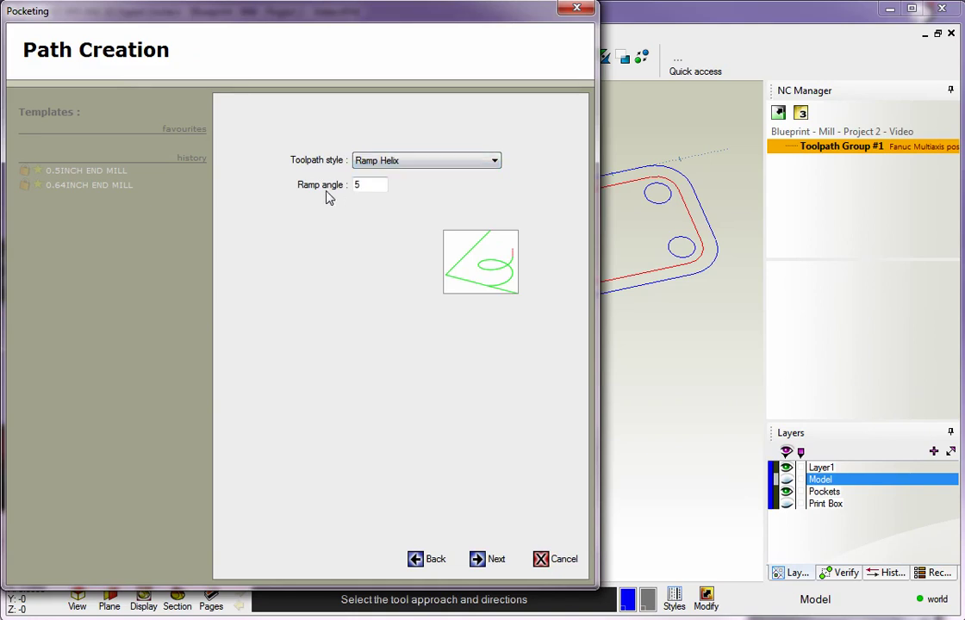
key("Return")
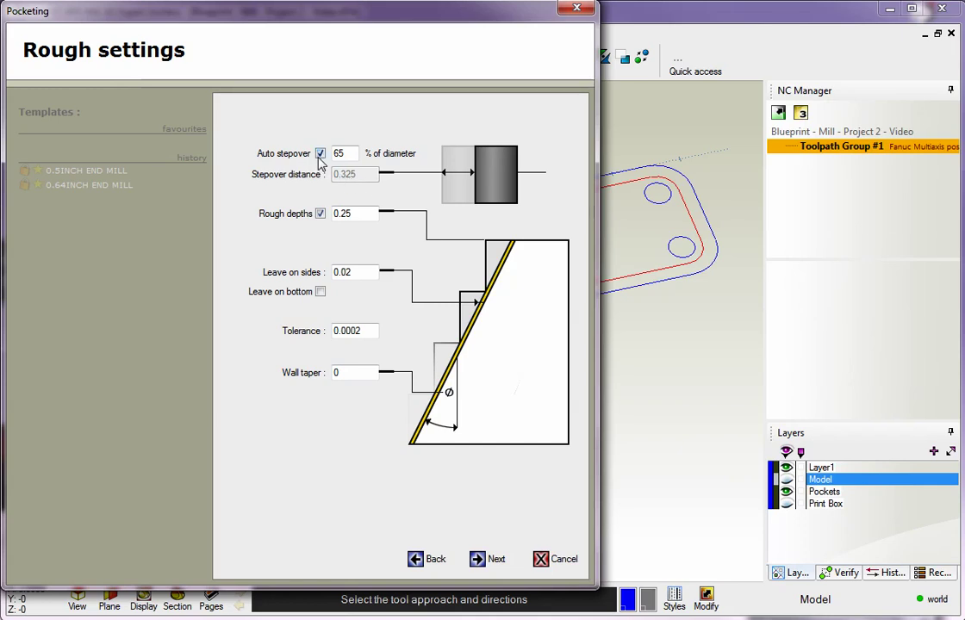
- Try a 0.25 fixed stepover, then restore Auto stepover at 65%
left_click(319, 154)
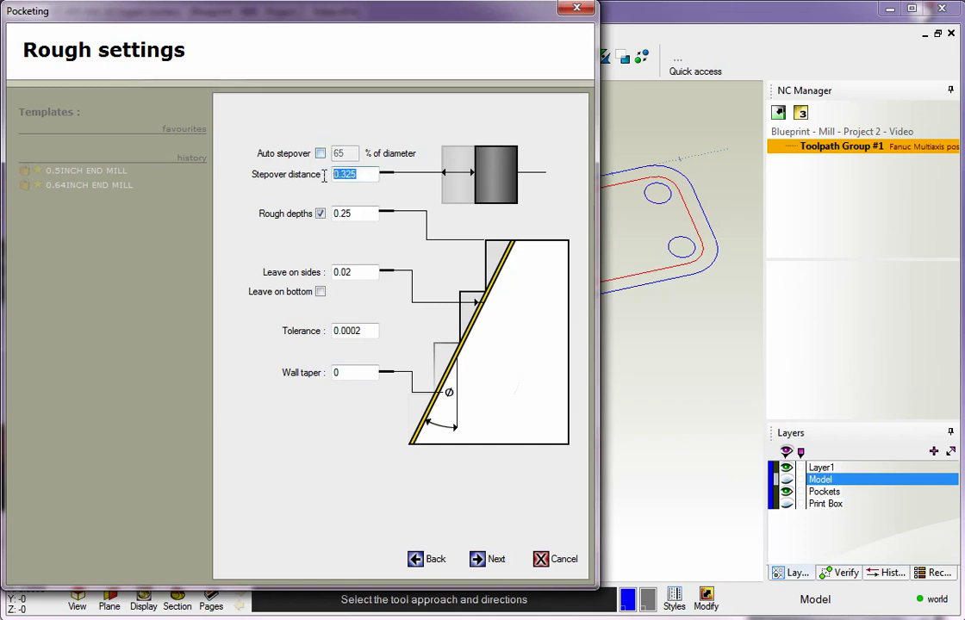
key("BackSpace")
type(".25")
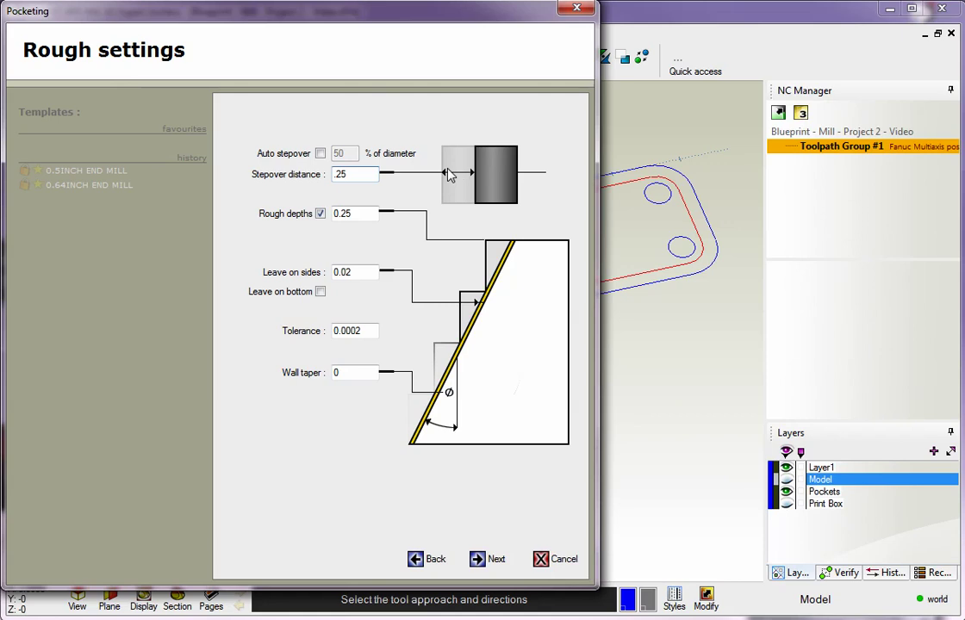
left_click(321, 154)
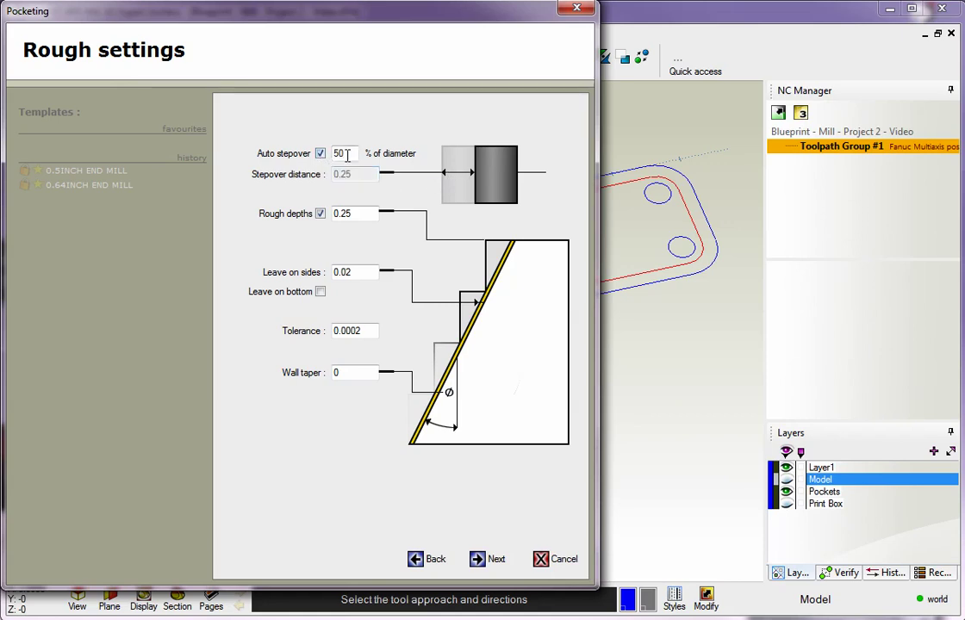
double_click(343, 153)
type("6")
- Keep stepped rough depths of 0.25 enabled and continue to Finish settings
left_click(319, 215)
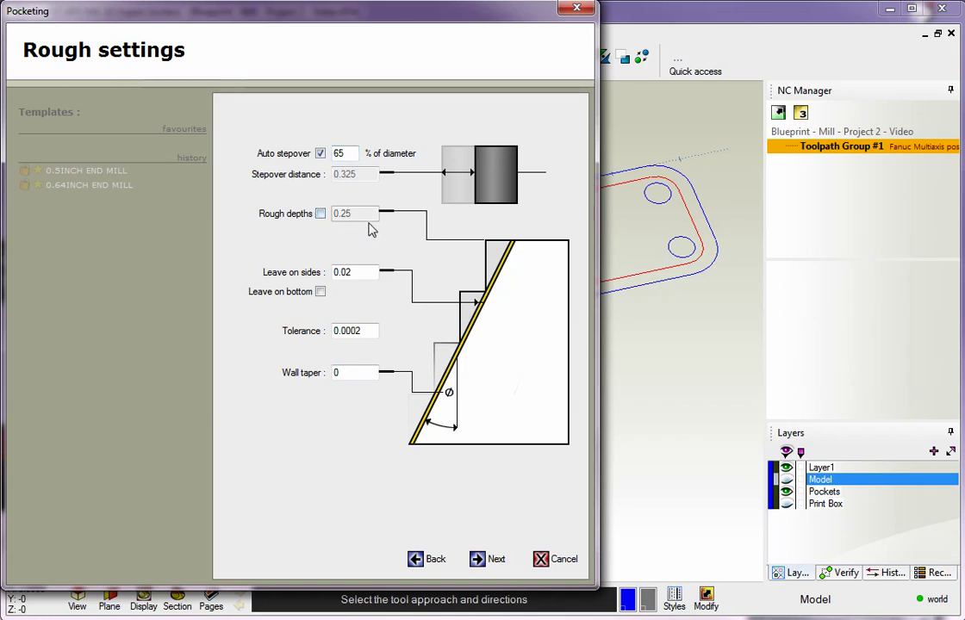
left_click(322, 215)
left_click(487, 560)
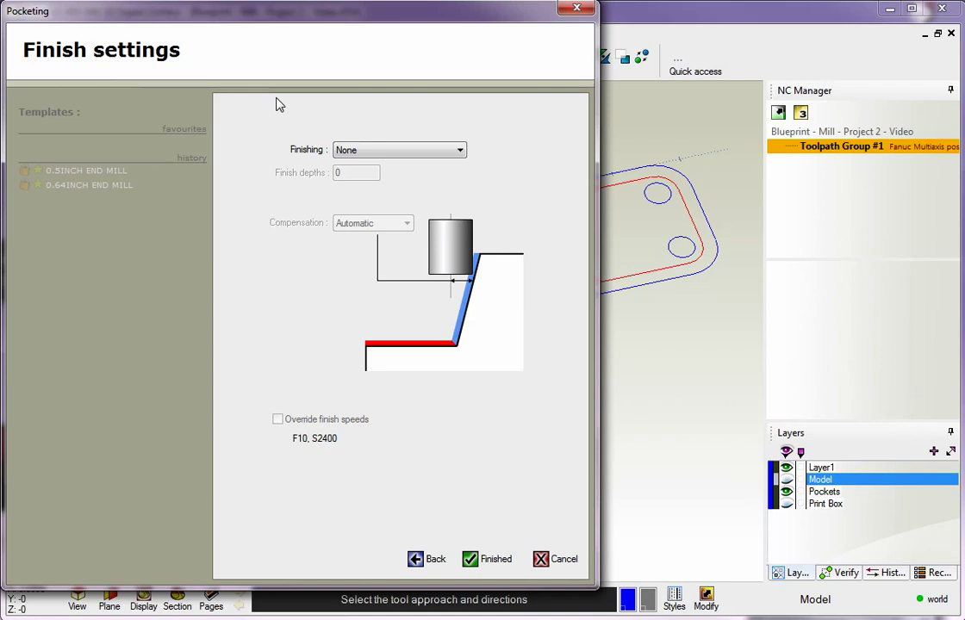
left_click(425, 559)
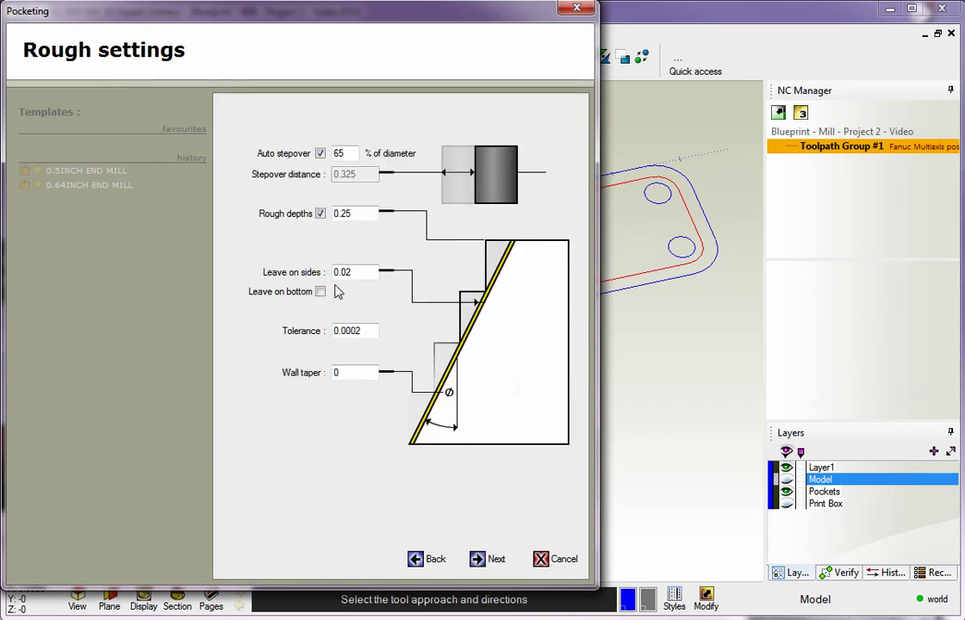
left_click(477, 559)
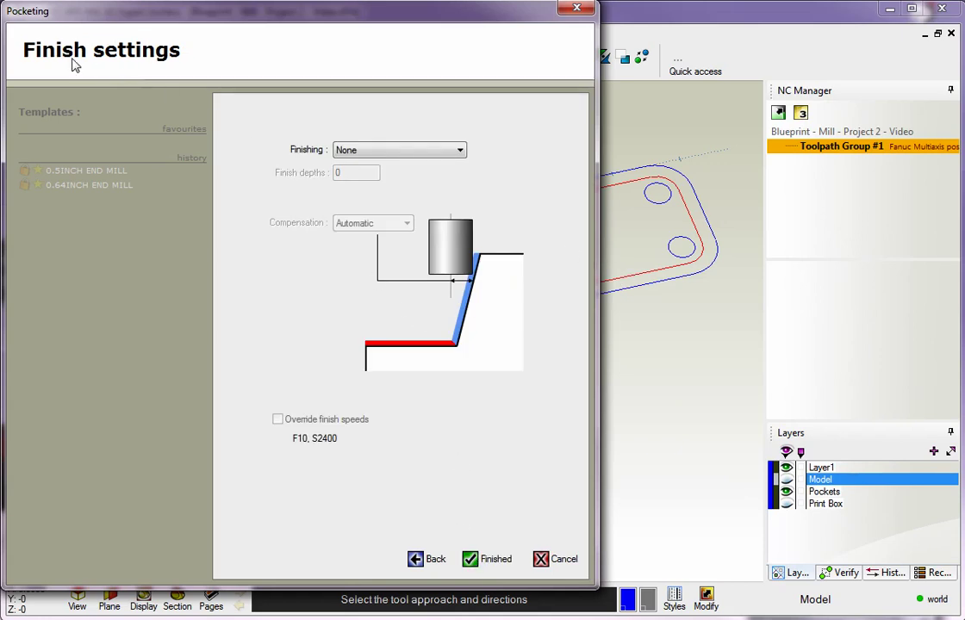
left_click(386, 151)
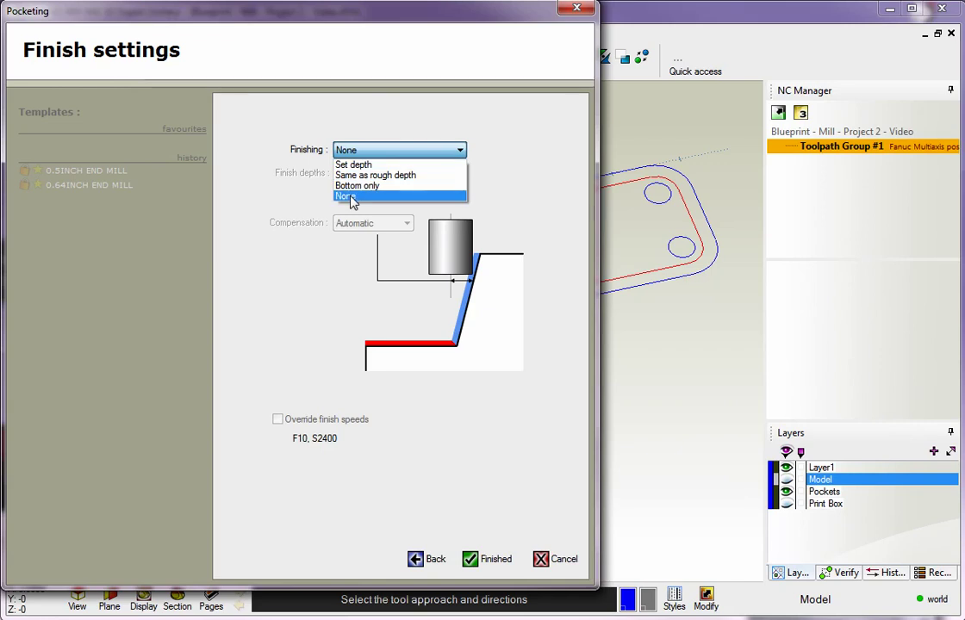
left_click(350, 196)
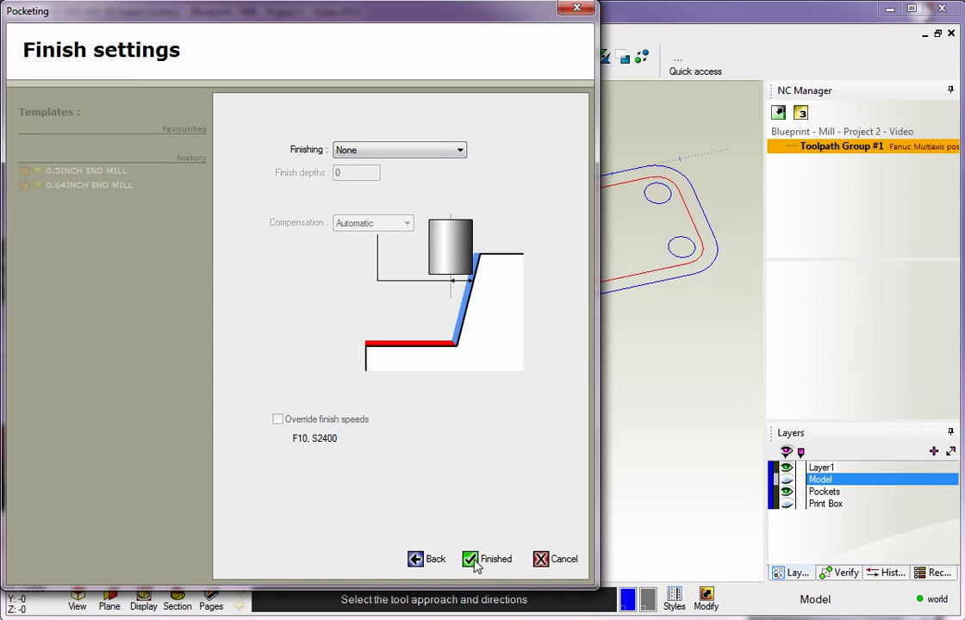
- Finish the wizard to create 1:Mill Pocketting in all three pockets, then return to the main tool categories
key("Return")
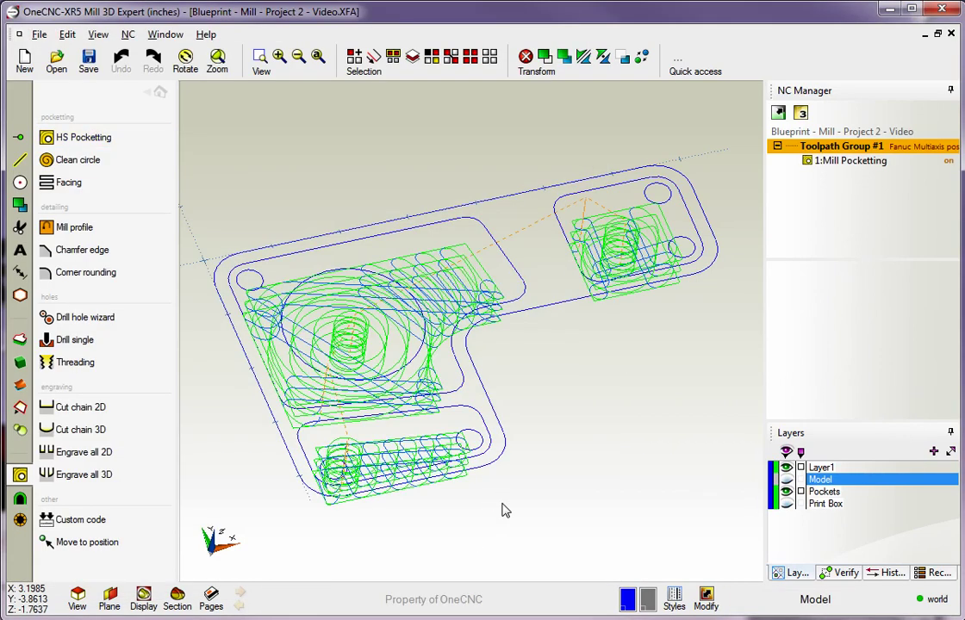
left_click(159, 92)
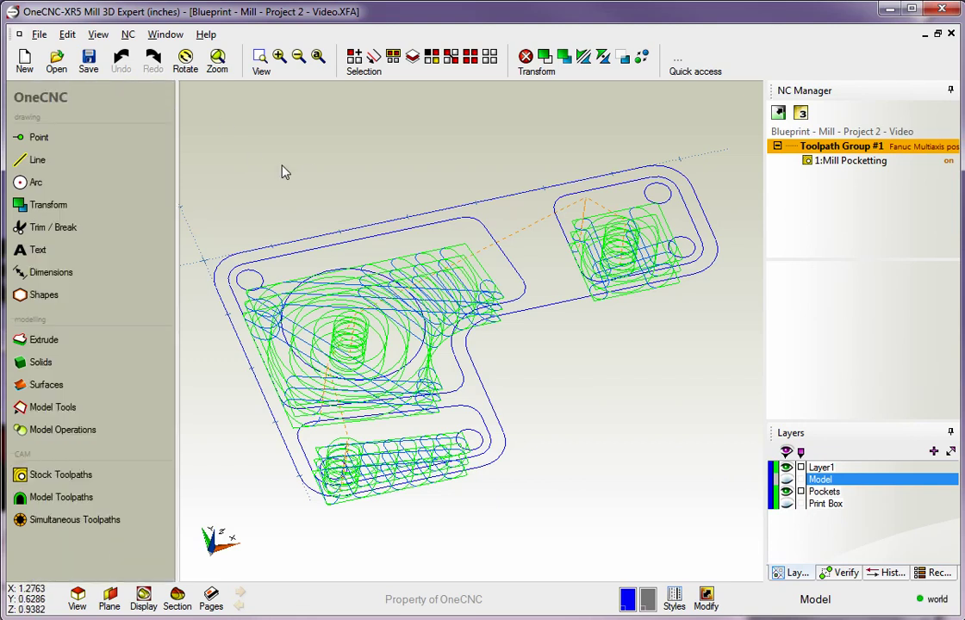